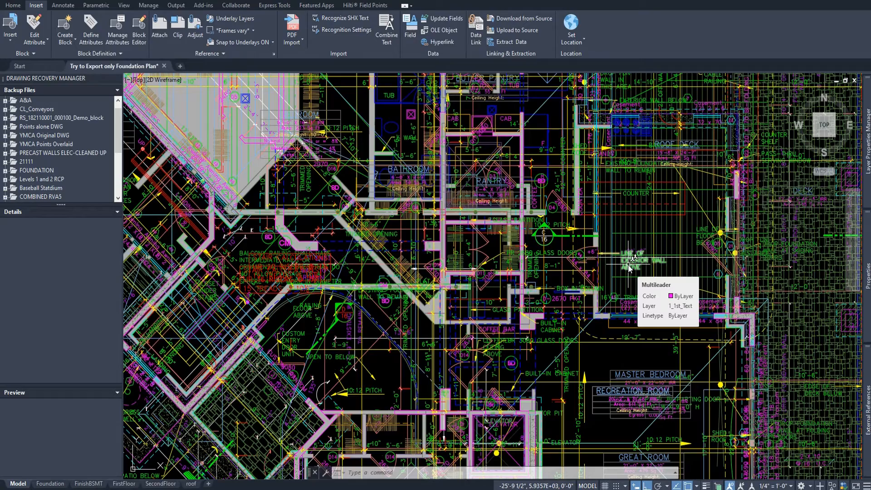
- Review the overlapping floor plans in model space and look through the drawing's layer list
{"action": "scroll", "coordinate": [629, 268], "scroll_direction": "down", "scroll_amount": 6}
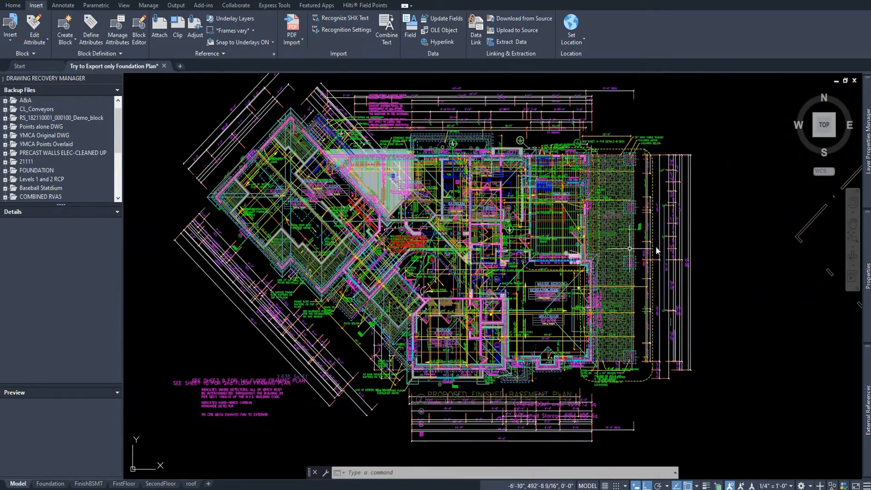
{"action": "mouse_move", "coordinate": [867, 154]}
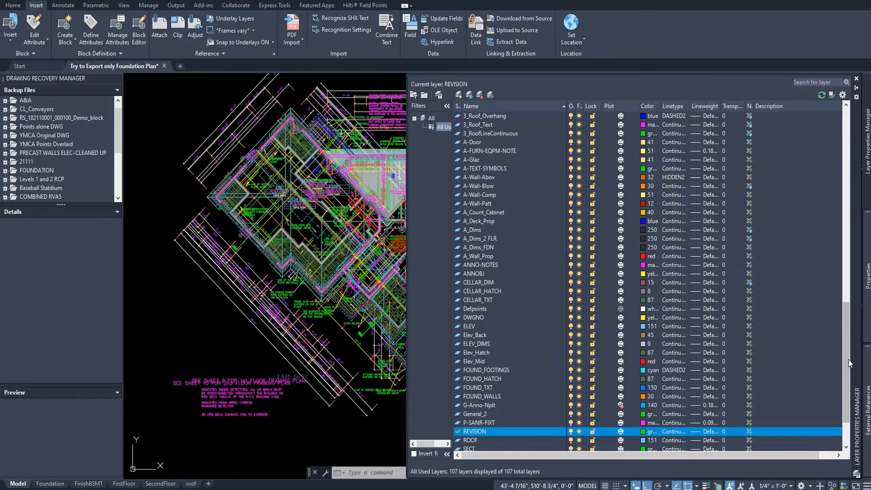
{"action": "scroll", "coordinate": [852, 374], "scroll_direction": "down", "scroll_amount": 1}
{"action": "left_click_drag", "start_coordinate": [846, 374], "coordinate": [845, 175]}
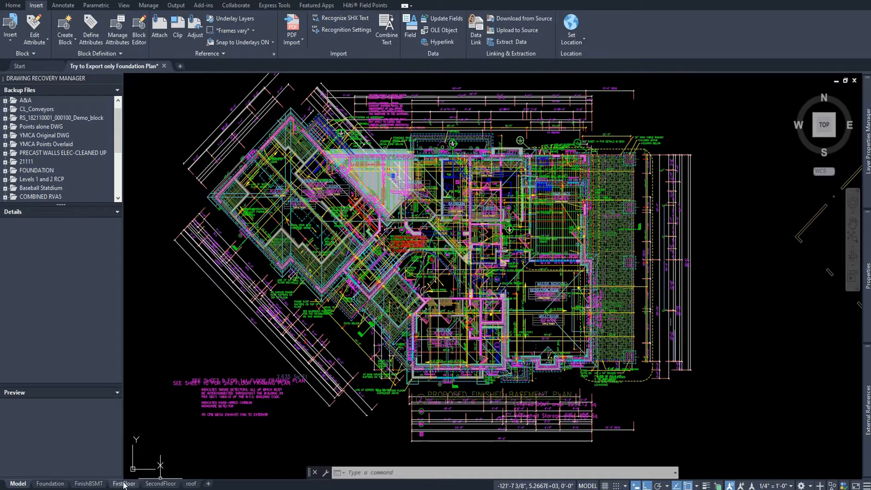
- Open the Foundation layout and activate the viewport that shows the foundation plan
{"action": "mouse_move", "coordinate": [169, 484]}
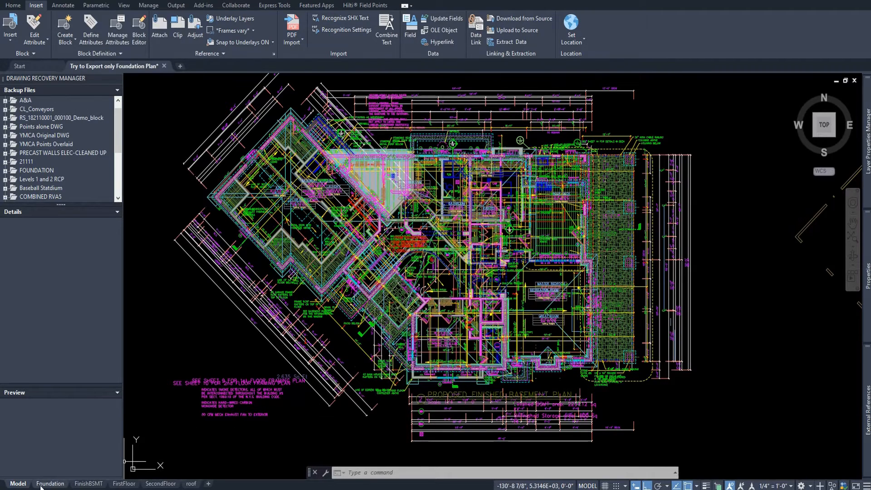
{"action": "mouse_move", "coordinate": [50, 484]}
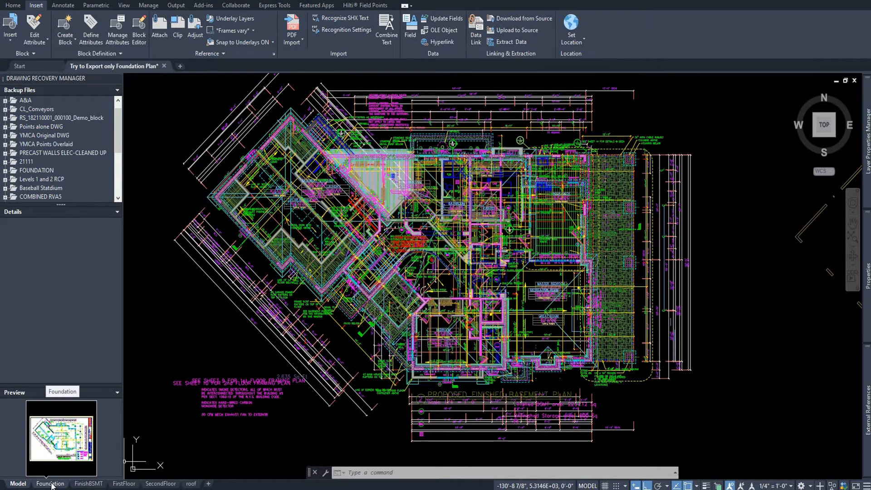
{"action": "left_click", "coordinate": [50, 484]}
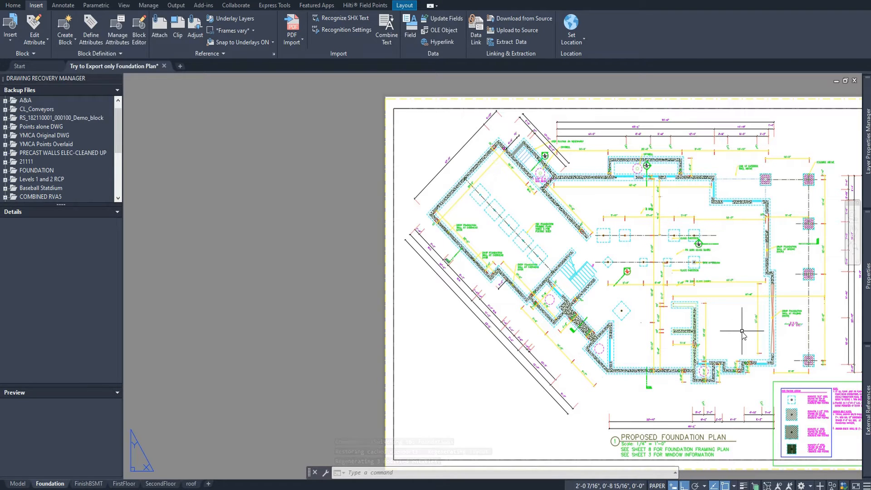
{"action": "left_click", "coordinate": [612, 393]}
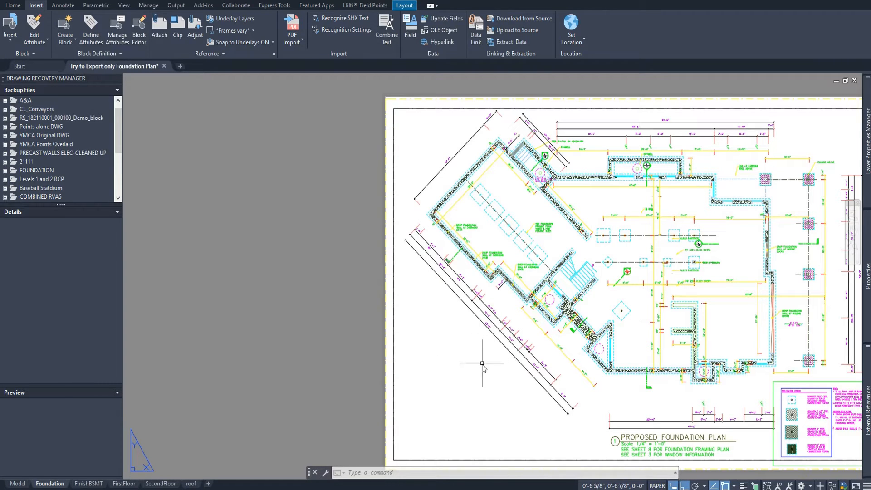
{"action": "double_click", "coordinate": [459, 359]}
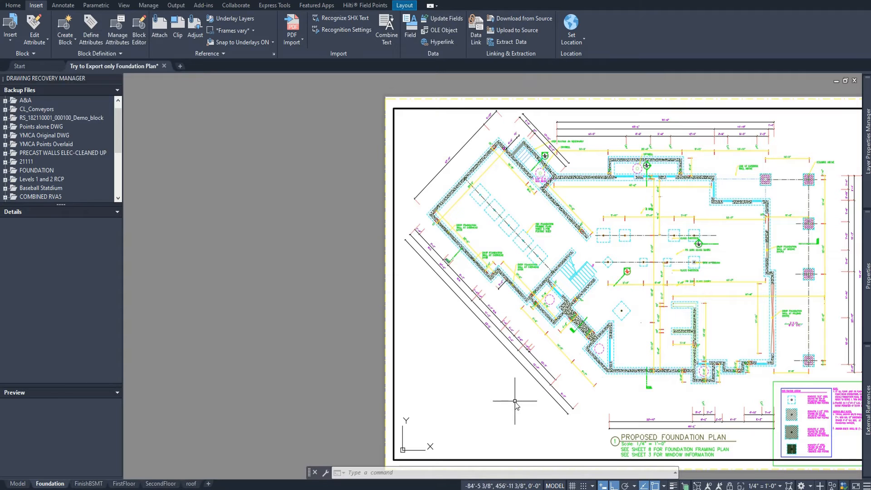
- Examine the layers' VP Freeze settings for the Foundation viewport and compare the viewport with the model space drawing
{"action": "mouse_move", "coordinate": [869, 155]}
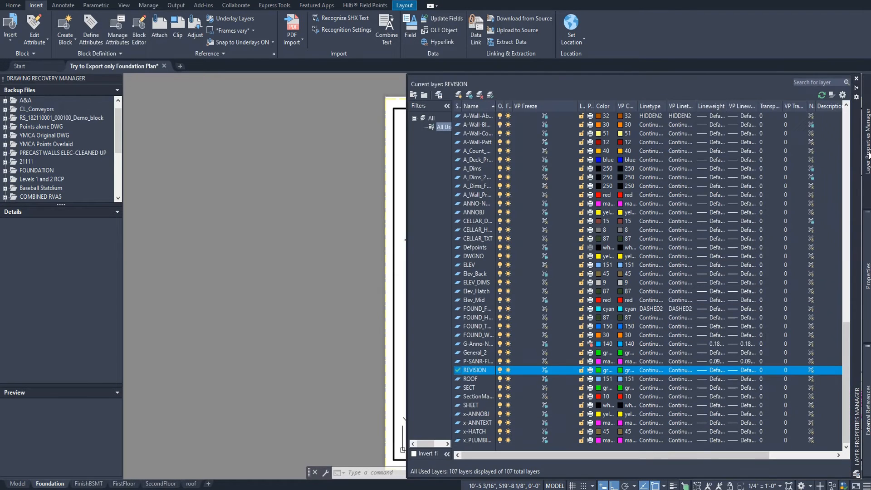
{"action": "scroll", "coordinate": [539, 145], "scroll_direction": "up", "scroll_amount": 10}
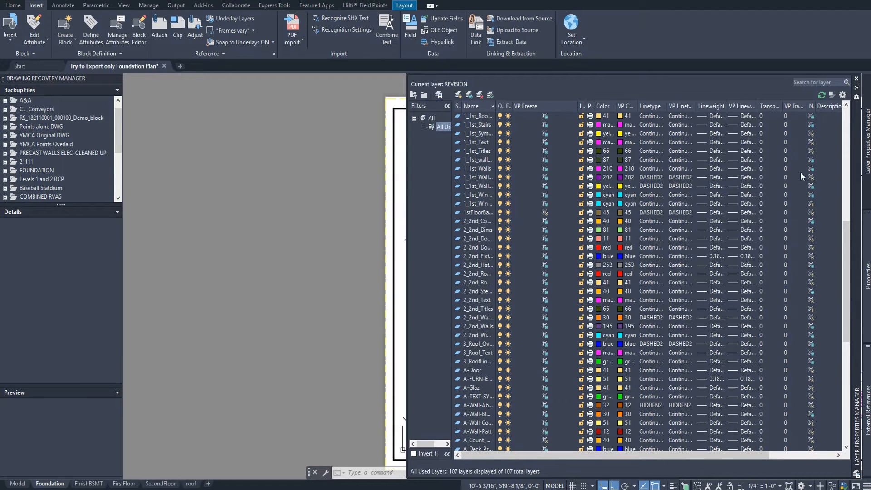
{"action": "left_click_drag", "start_coordinate": [844, 237], "coordinate": [837, 115]}
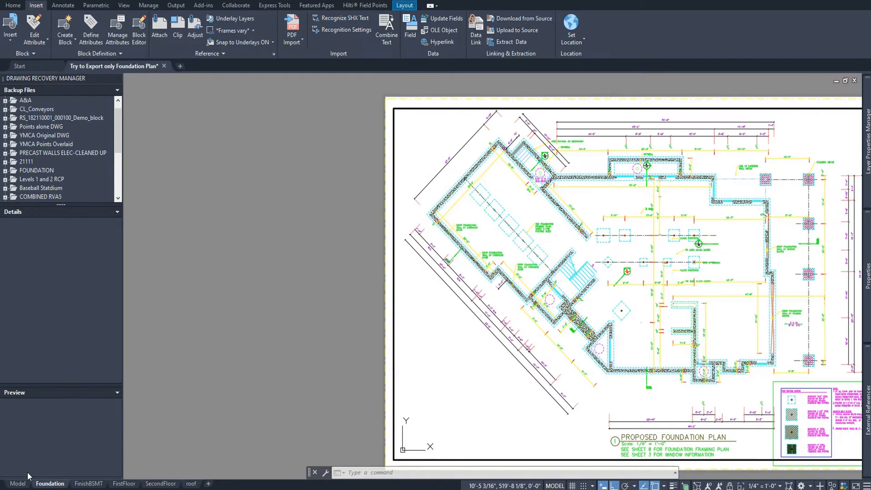
{"action": "left_click", "coordinate": [19, 482]}
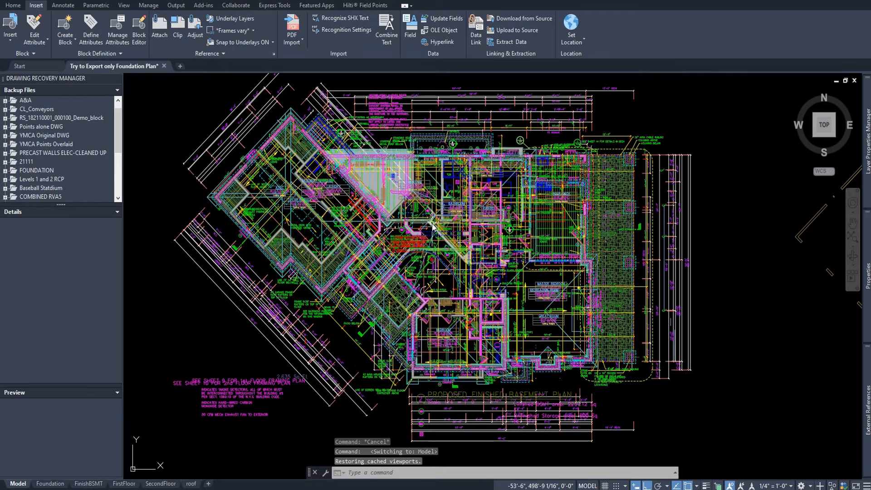
{"action": "left_click", "coordinate": [60, 483]}
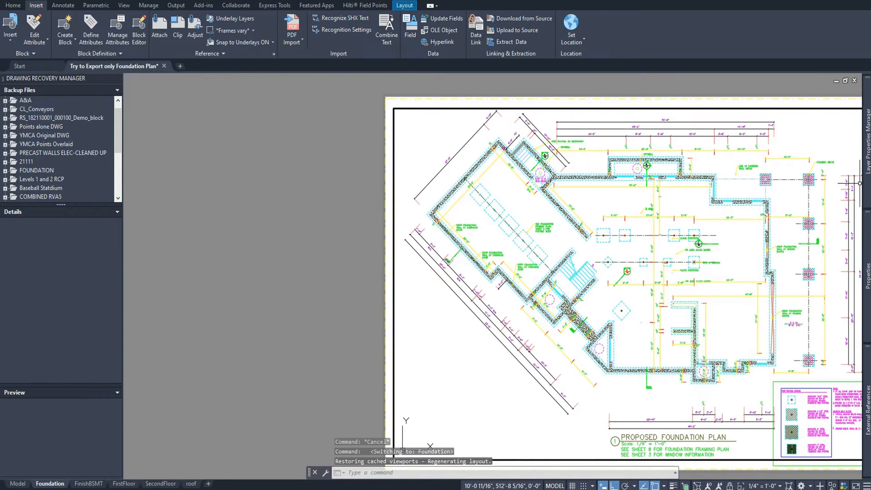
{"action": "mouse_move", "coordinate": [865, 173]}
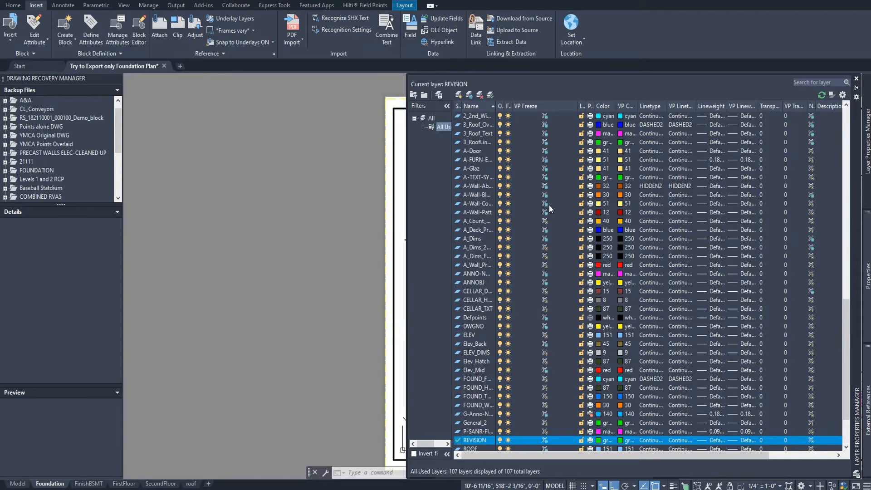
{"action": "left_click", "coordinate": [397, 147]}
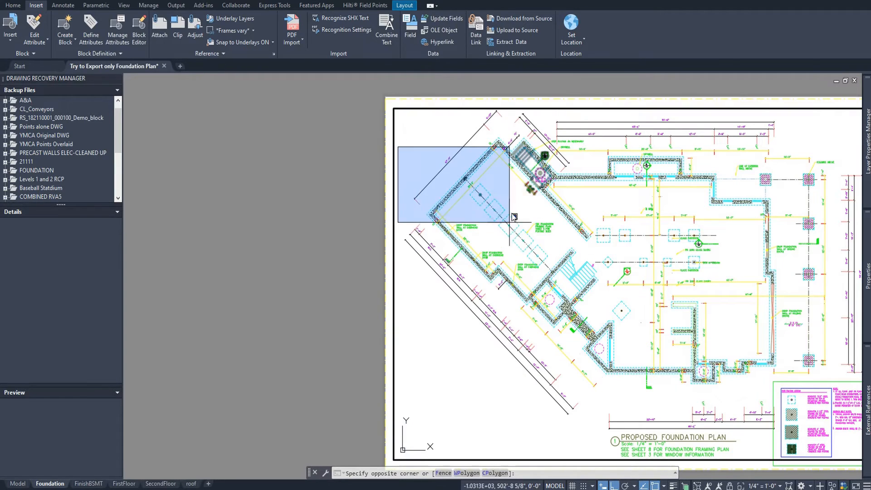
{"action": "left_click", "coordinate": [422, 155]}
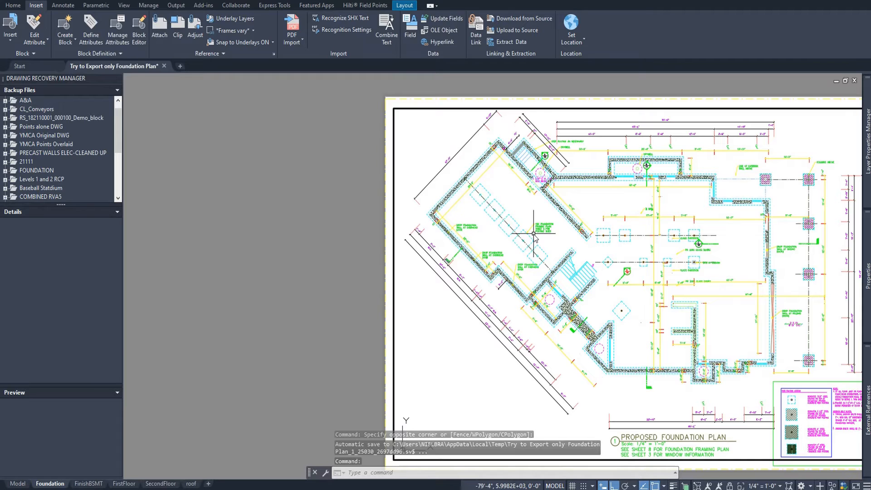
{"action": "scroll", "coordinate": [616, 205], "scroll_direction": "down", "scroll_amount": 2}
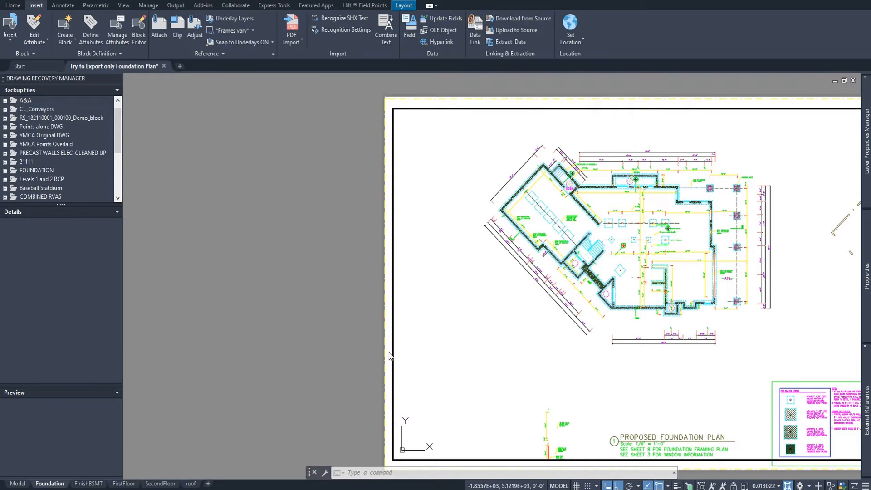
{"action": "left_click", "coordinate": [510, 140]}
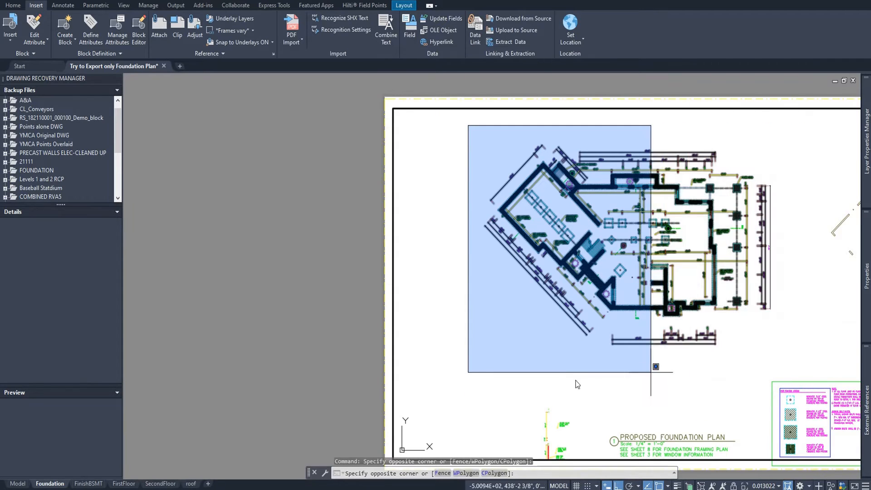
{"action": "left_click", "coordinate": [467, 356]}
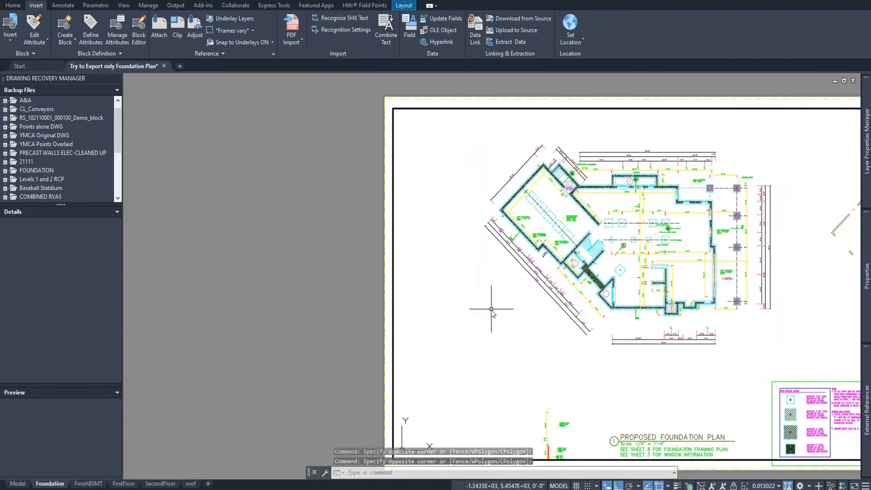
{"action": "left_click", "coordinate": [443, 121]}
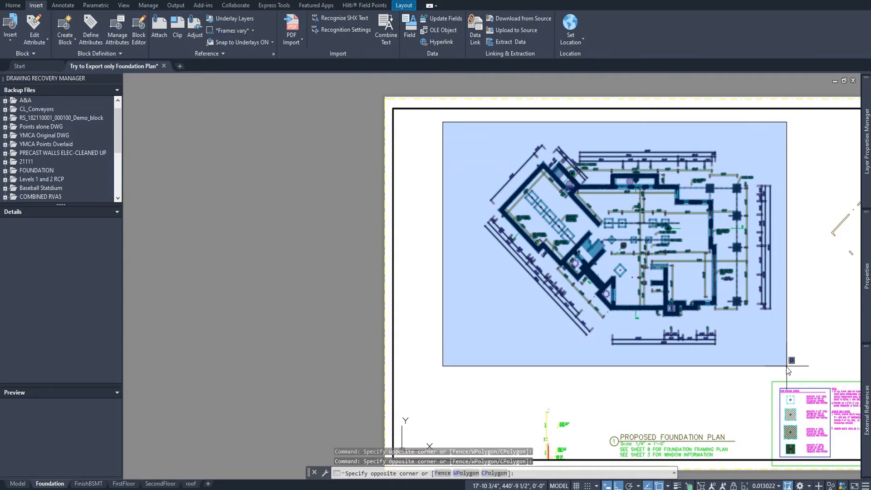
{"action": "left_click", "coordinate": [787, 365]}
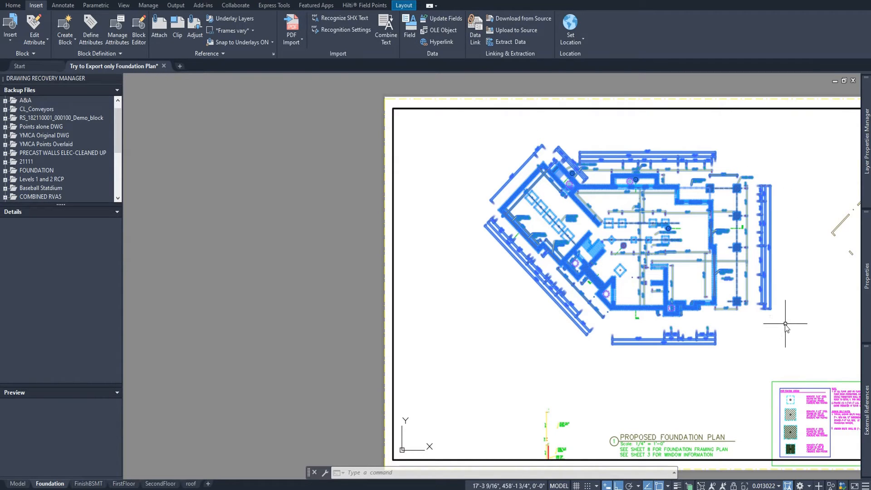
{"action": "type", "text": "WBLOCK"}
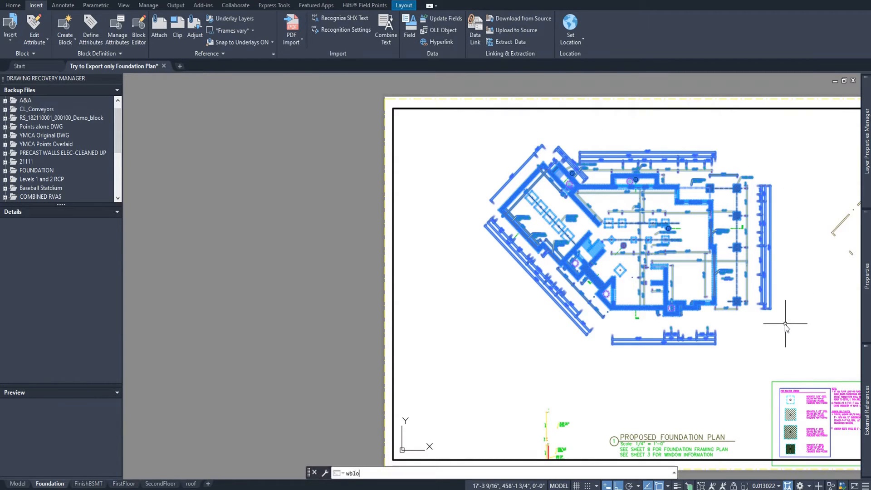
{"action": "key", "text": "Return"}
{"action": "key", "text": "Return"}
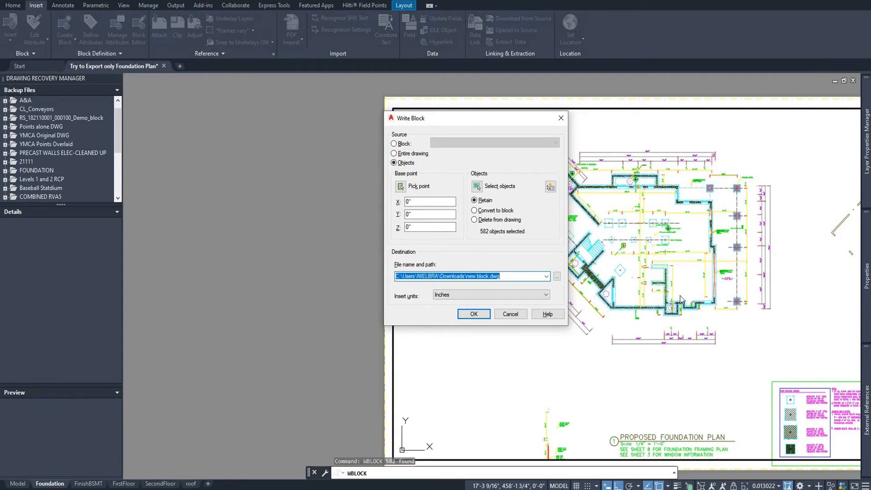
{"action": "left_click", "coordinate": [510, 313]}
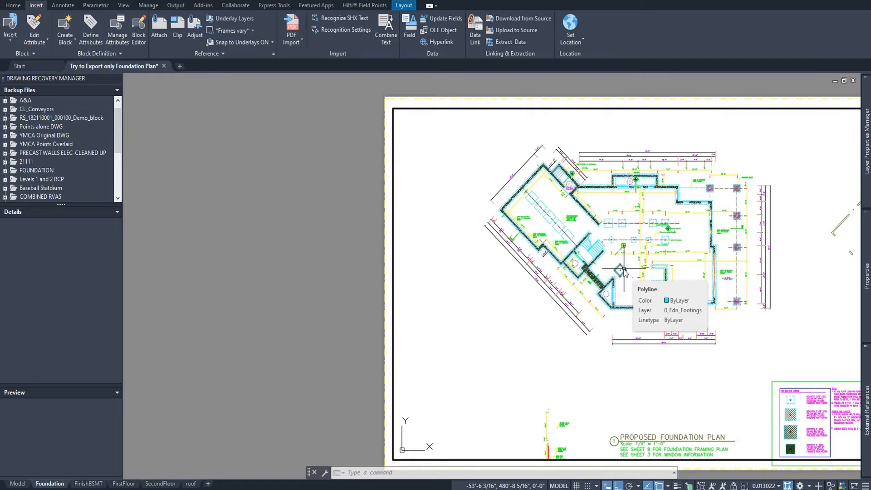
- Sort the layer list by VP Freeze so the layers frozen in the Foundation viewport come first
{"action": "mouse_move", "coordinate": [866, 150]}
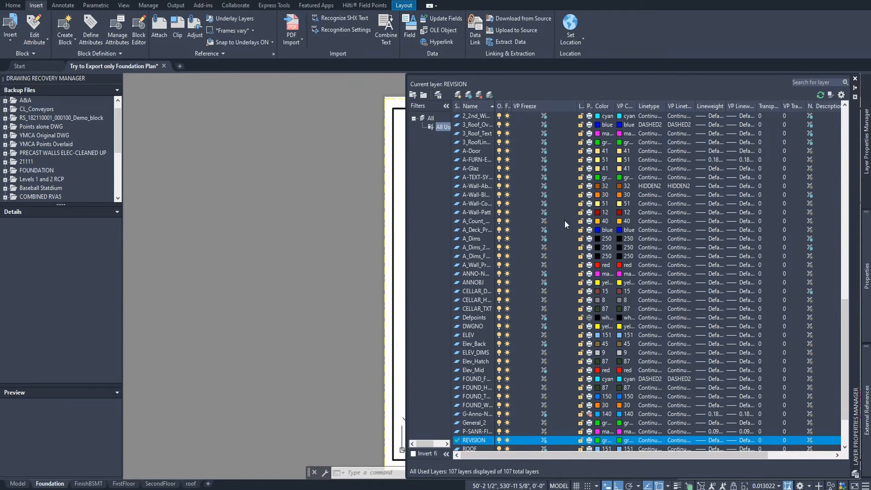
{"action": "left_click", "coordinate": [542, 107]}
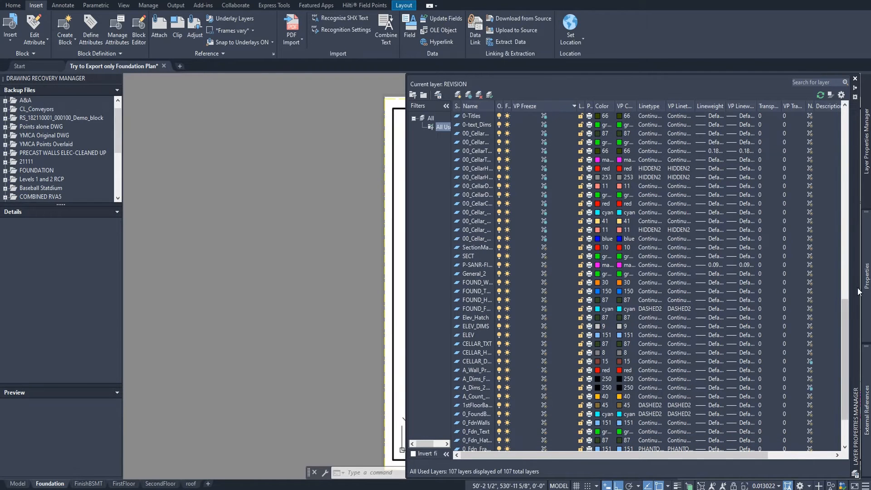
{"action": "left_click_drag", "start_coordinate": [844, 313], "coordinate": [577, 132]}
{"action": "left_click_drag", "start_coordinate": [846, 313], "coordinate": [833, 107]}
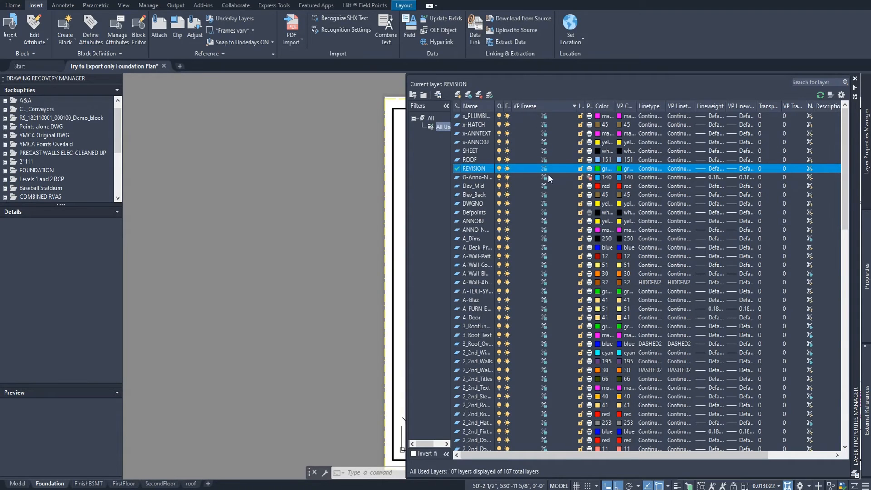
- Freeze throughout the drawing all layers that are viewport-frozen, from the x_PLUMBI layer through the last 00_Cellar layer, dismissing the current-layer warning
{"action": "left_click", "coordinate": [528, 116]}
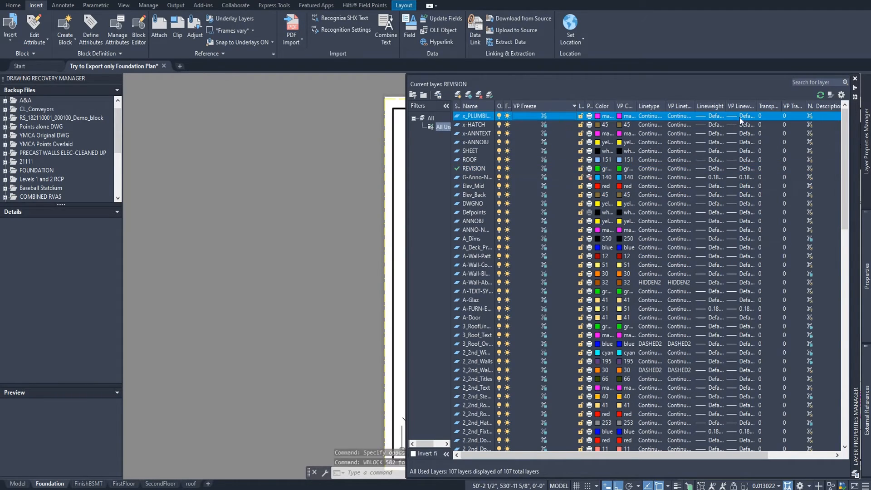
{"action": "left_click", "coordinate": [545, 117]}
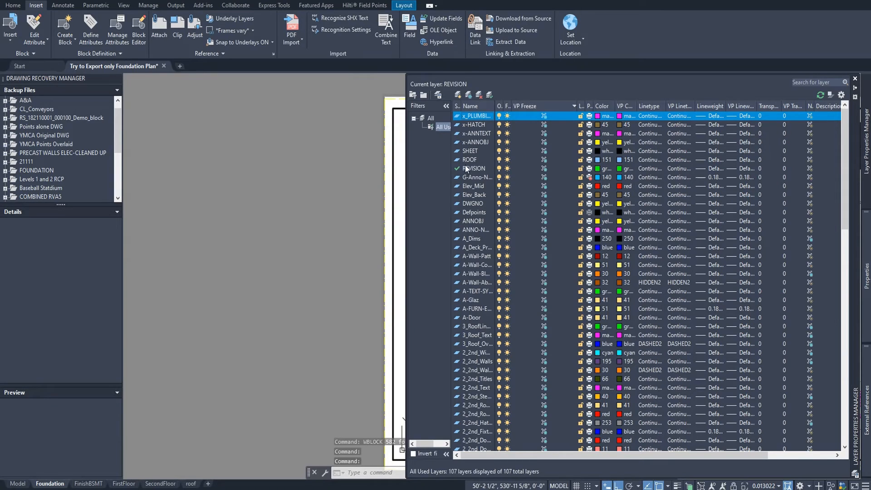
{"action": "left_click_drag", "start_coordinate": [842, 136], "coordinate": [845, 314]}
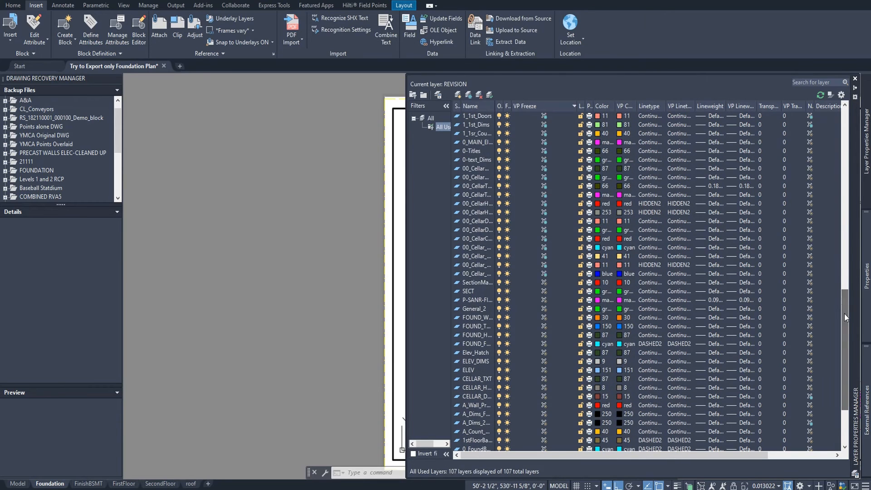
{"action": "left_click", "coordinate": [474, 273], "text": "shift"}
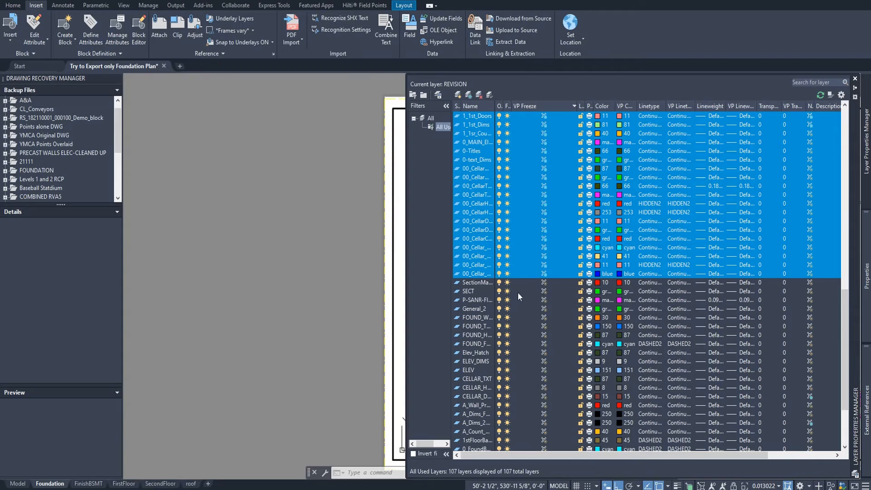
{"action": "left_click", "coordinate": [507, 199]}
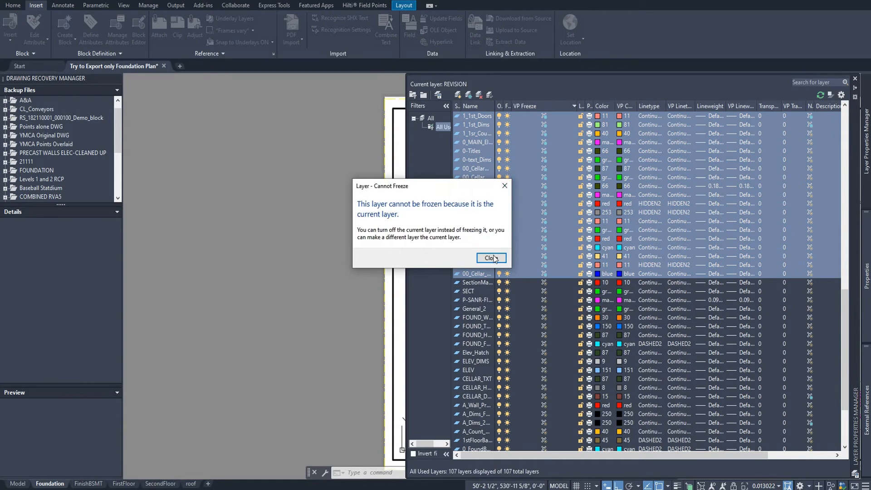
{"action": "left_click", "coordinate": [491, 258]}
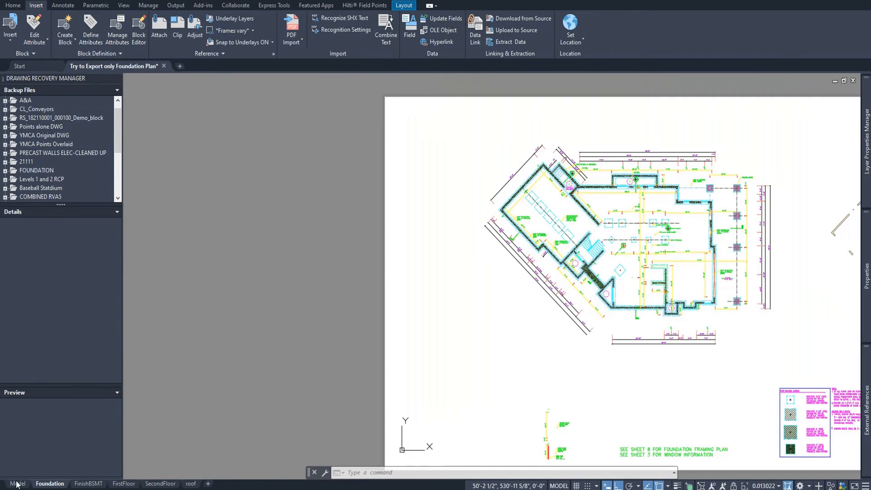
- Select the entire foundation plan in model space with a window and start the WBLOCK command on it
{"action": "left_click", "coordinate": [18, 484]}
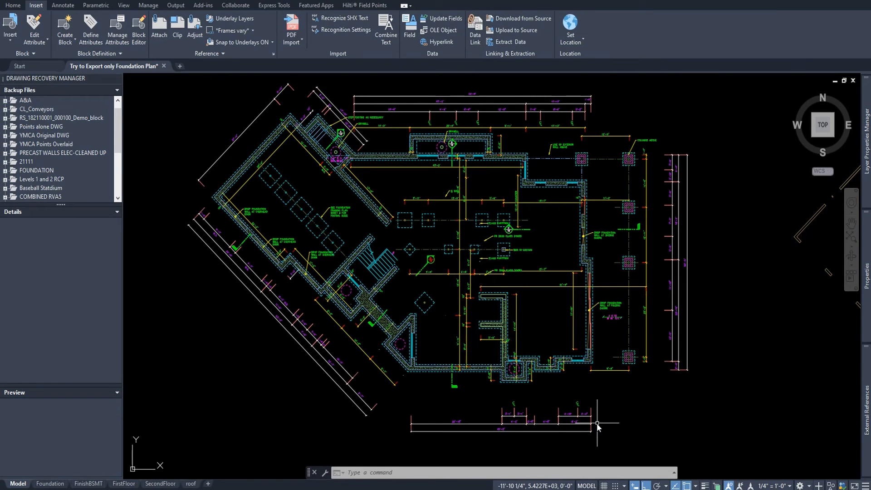
{"action": "scroll", "coordinate": [556, 355], "scroll_direction": "down", "scroll_amount": 2}
{"action": "left_click", "coordinate": [282, 154]}
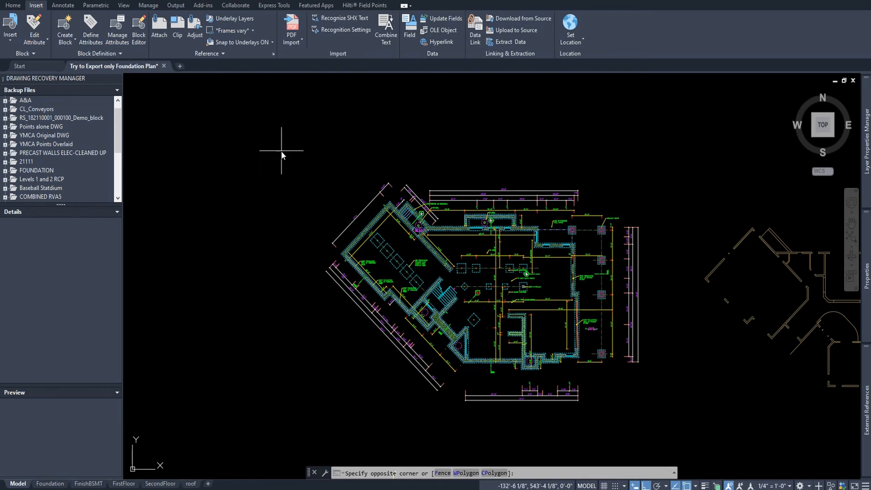
{"action": "left_click", "coordinate": [656, 432]}
{"action": "type", "text": "wb"}
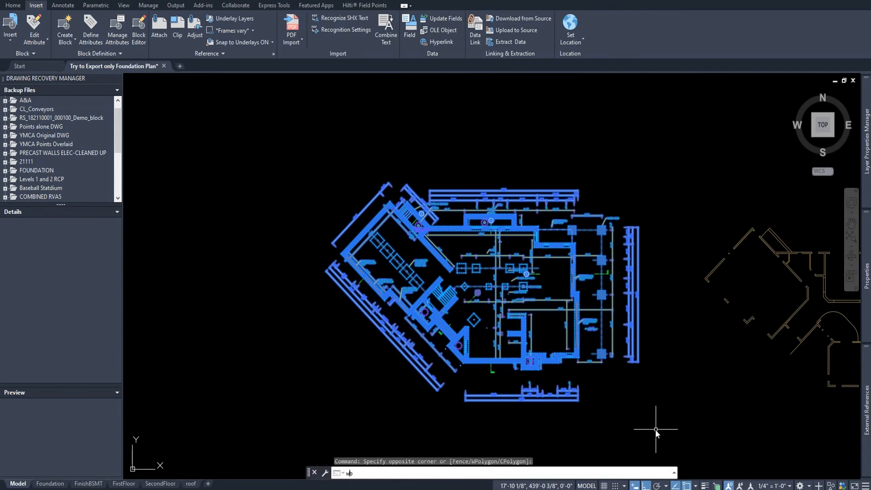